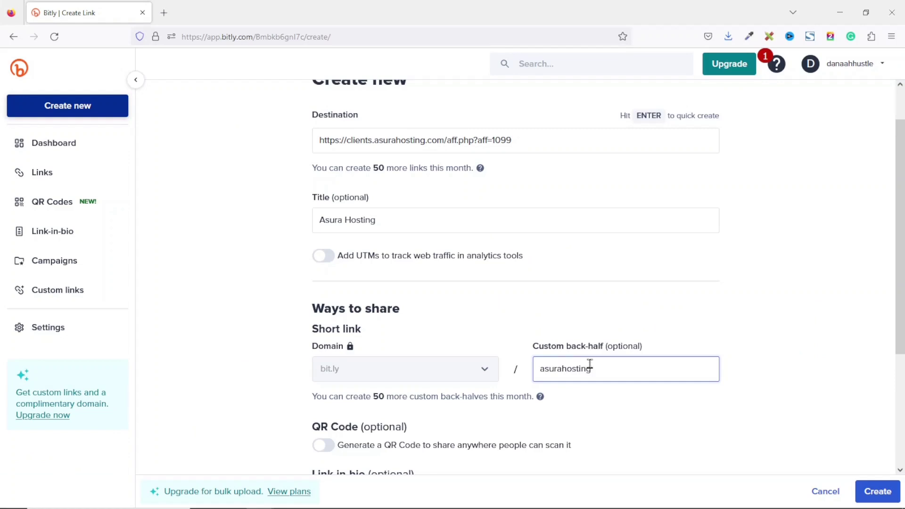
Step: Revise the custom back-half and copy the new bit.ly/asurahosting123 short link
double_click(555, 368)
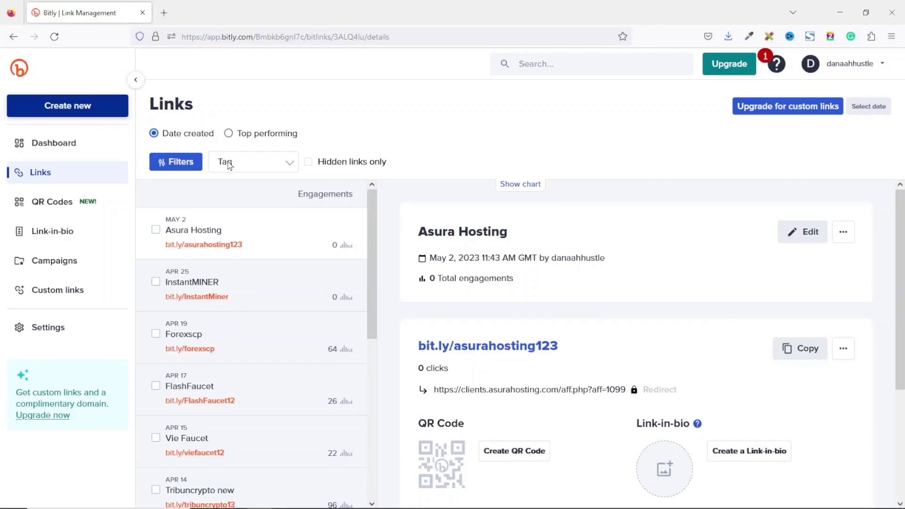
click(798, 354)
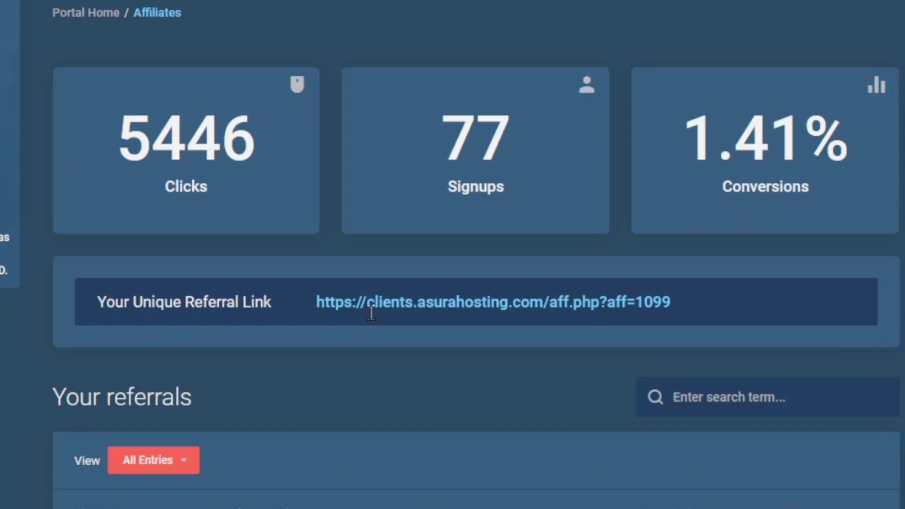
Step: Select the unique referral link on the Asura Hosting Affiliates page
drag(317, 302, 674, 299)
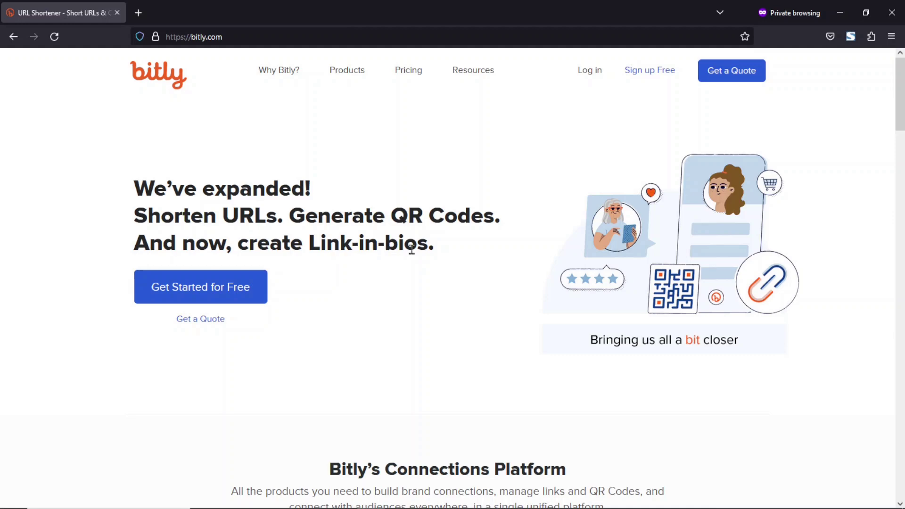
Step: Copy the full Asura Hosting referral URL and go back to the private Bitly window
scroll(476, 275, down, 15)
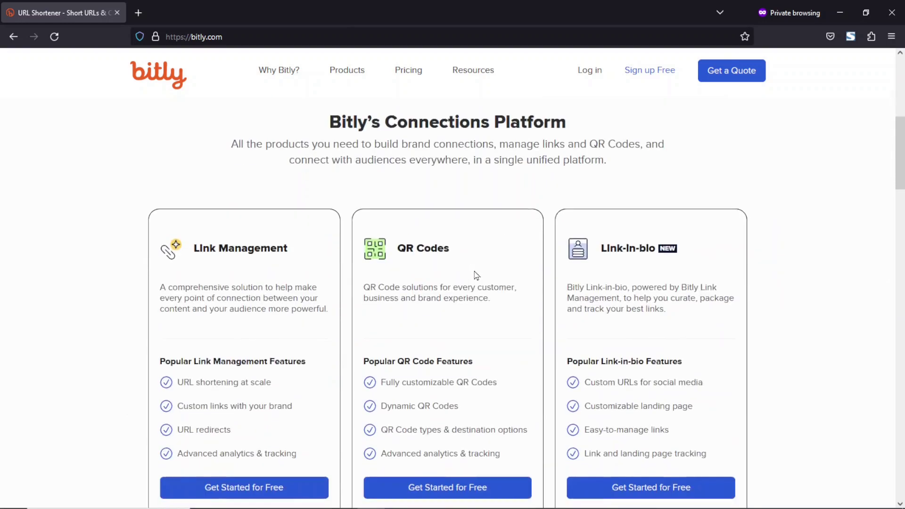
scroll(231, 273, up, 1)
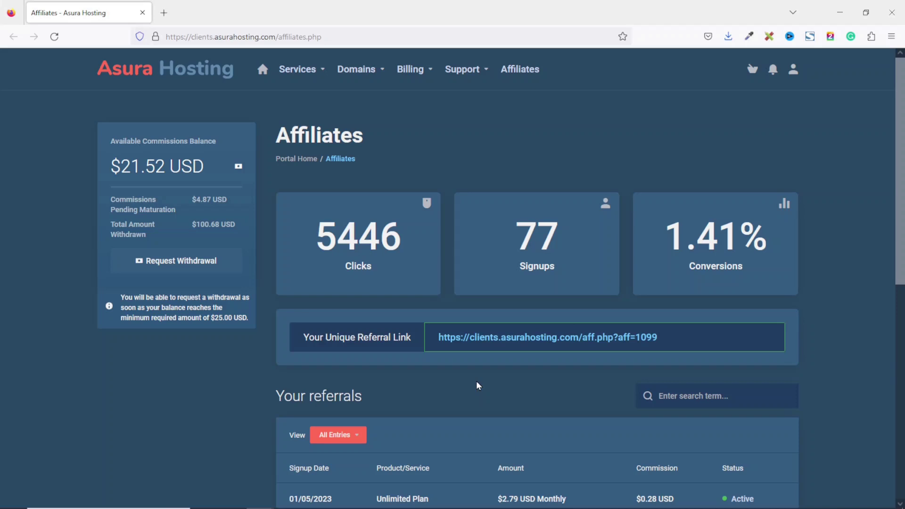
drag(680, 340, 380, 343)
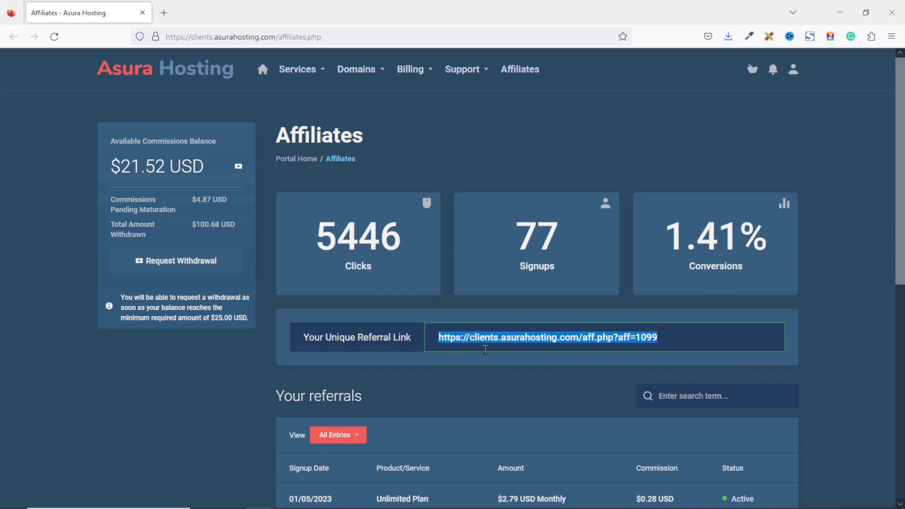
right_click(509, 338)
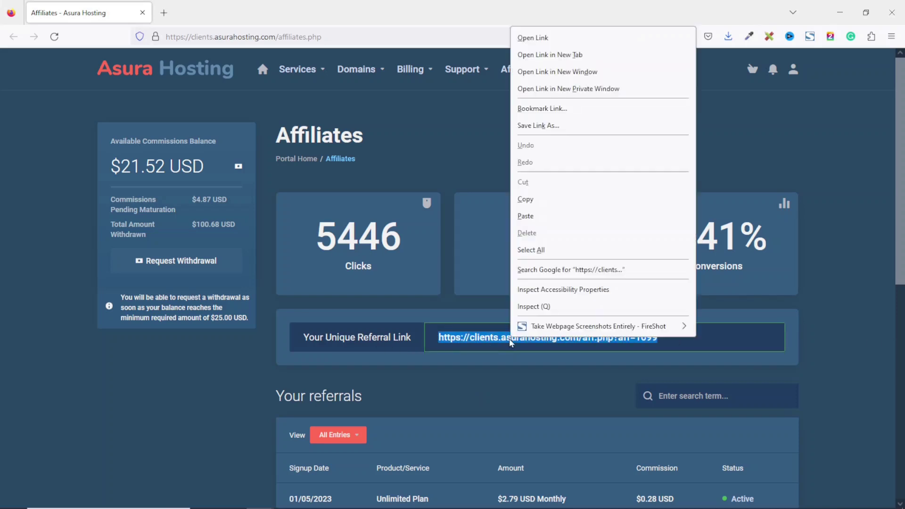
click(544, 204)
key(alt+Tab)
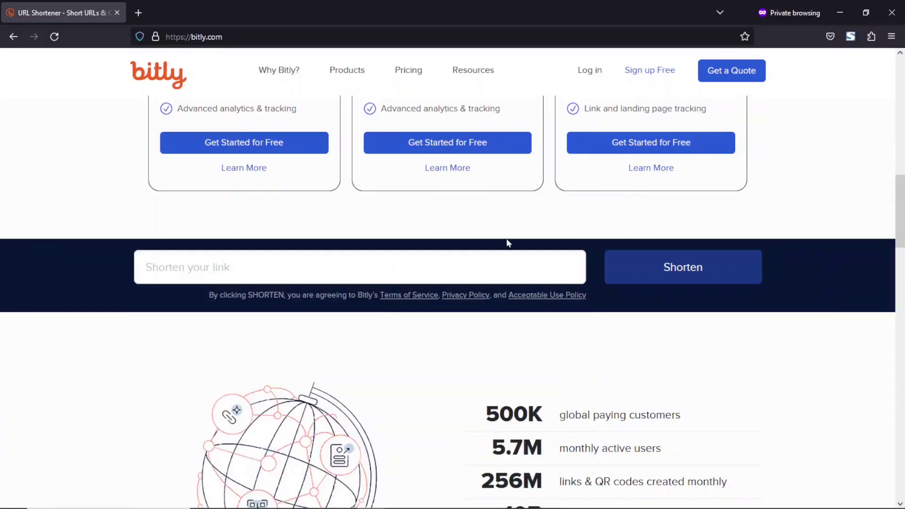
Step: Shorten the pasted referral URL on the Bitly homepage and copy the resulting bit.ly/3LJMj5p
click(262, 263)
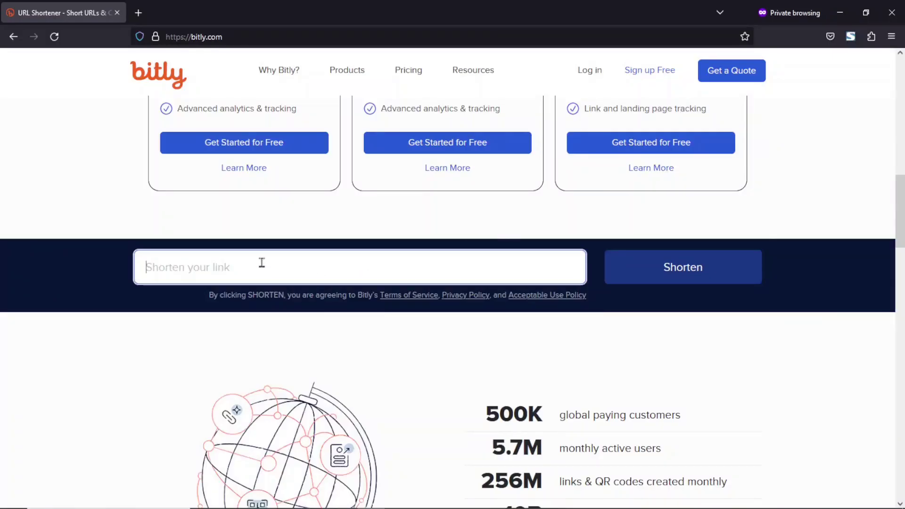
right_click(262, 262)
click(301, 345)
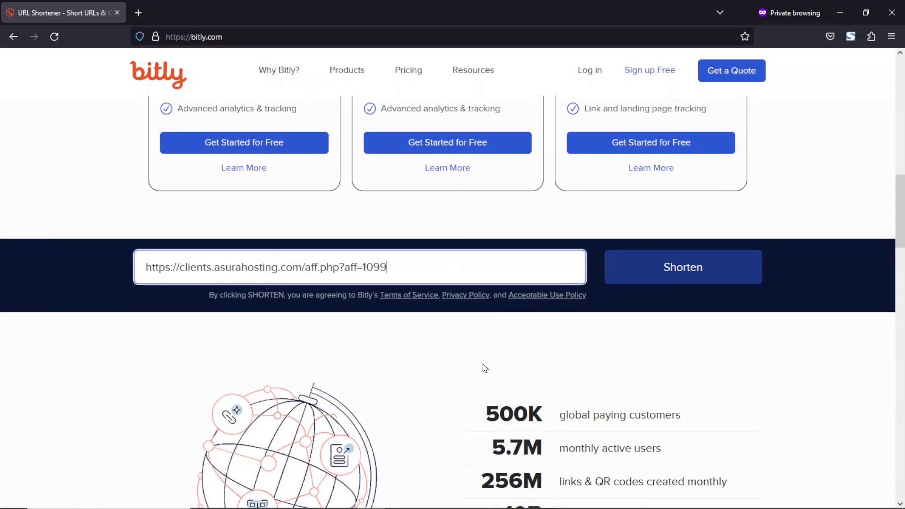
click(677, 276)
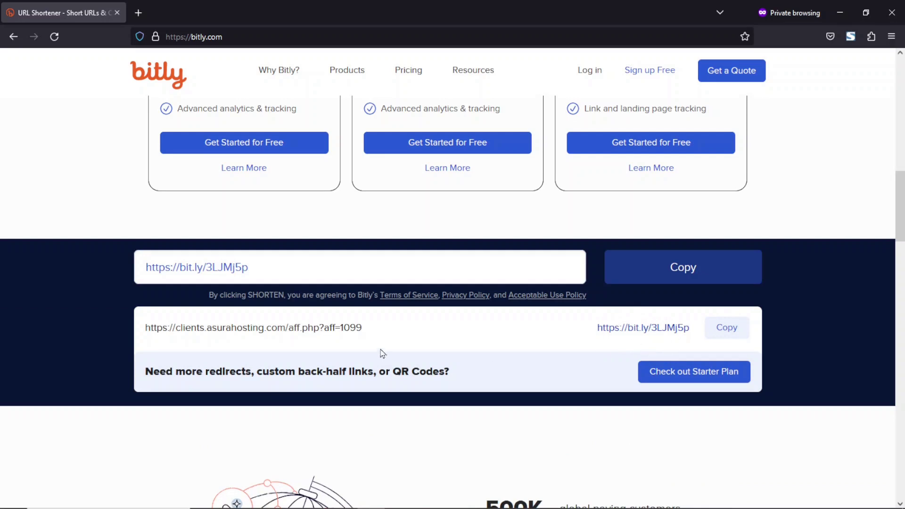
triple_click(300, 326)
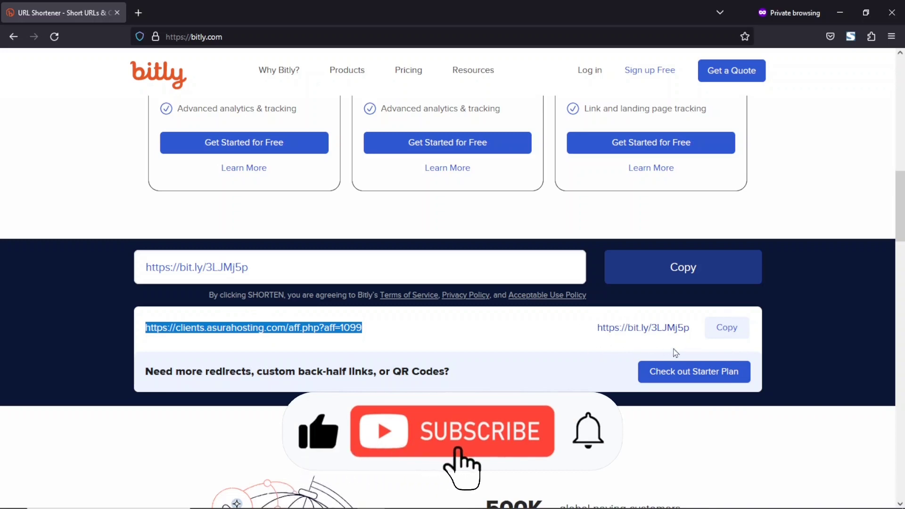
click(728, 328)
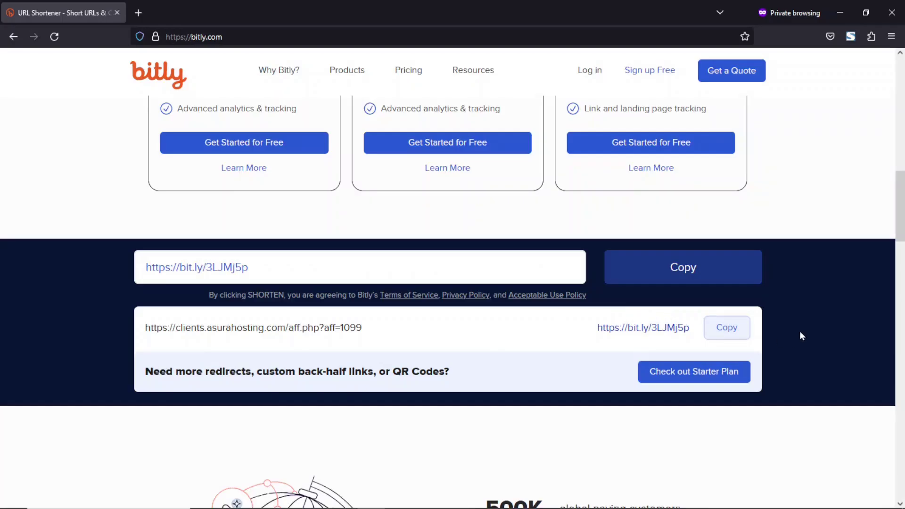
Step: Browse Bitly's pricing plans and open the FREE plan sign-up form's Username and Email fields
click(646, 74)
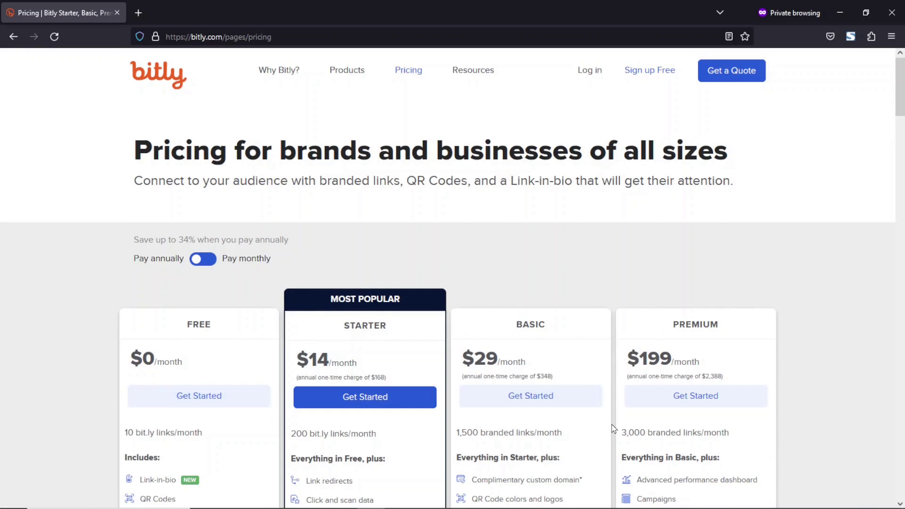
scroll(612, 427, down, 2)
scroll(612, 427, down, 1)
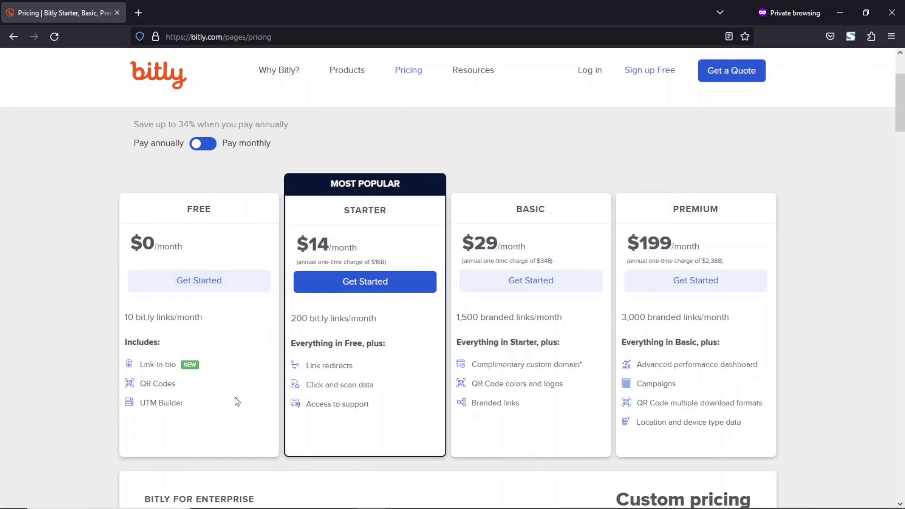
click(185, 281)
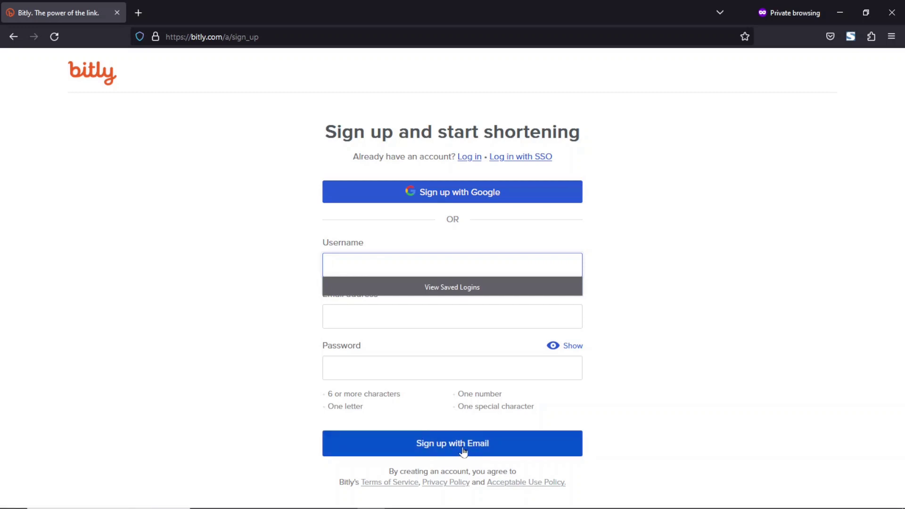
click(356, 259)
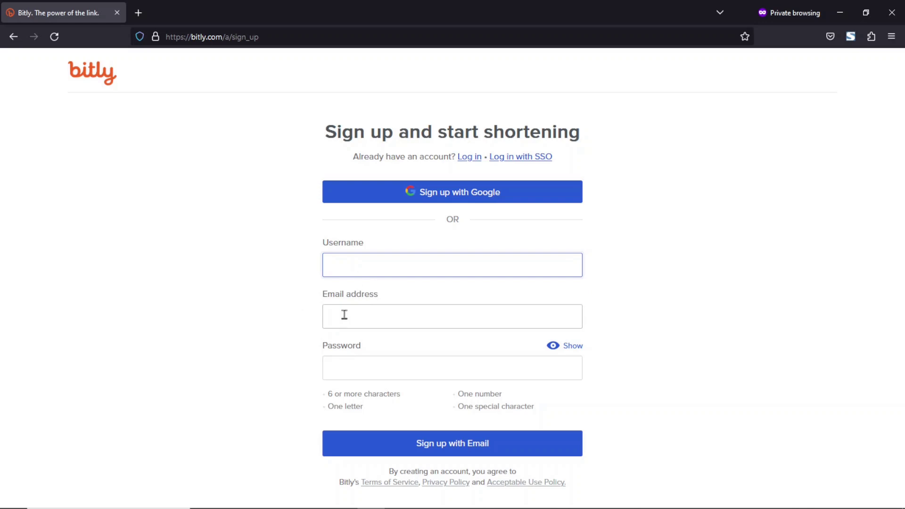
click(358, 315)
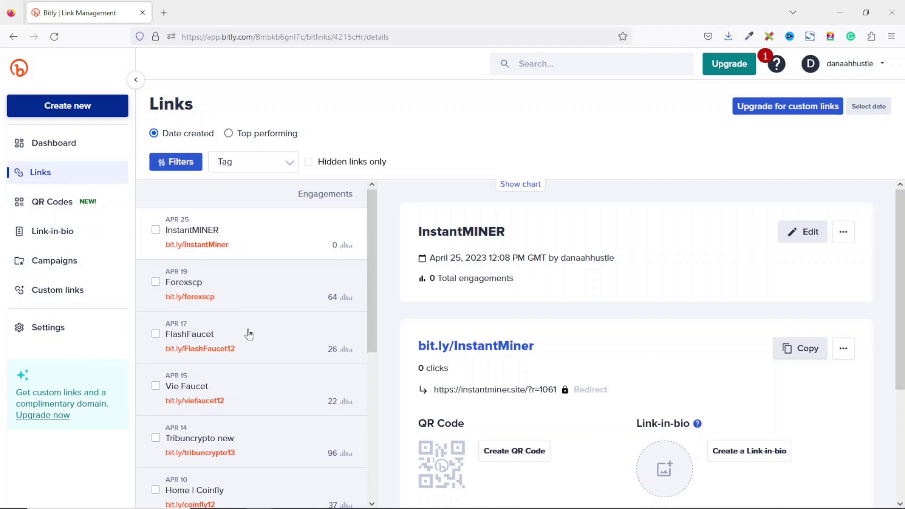
Step: Start a new short link from Create new > Link and check the remaining monthly allowance
scroll(248, 378, down, 6)
scroll(269, 329, up, 6)
scroll(283, 280, down, 5)
scroll(291, 417, up, 4)
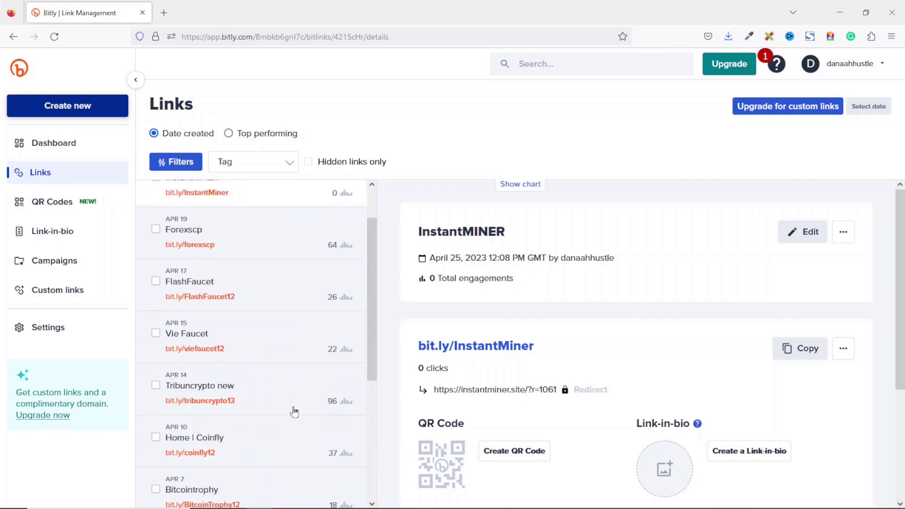
scroll(283, 246, up, 1)
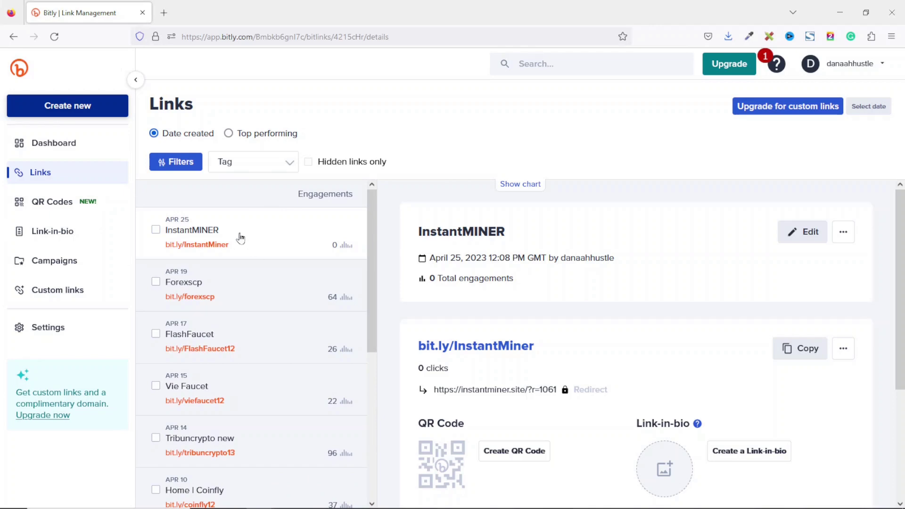
click(68, 111)
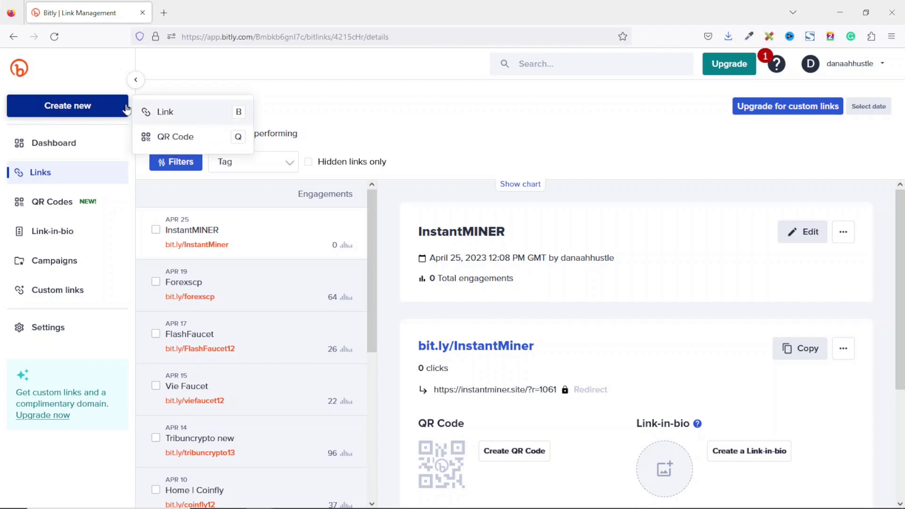
click(166, 112)
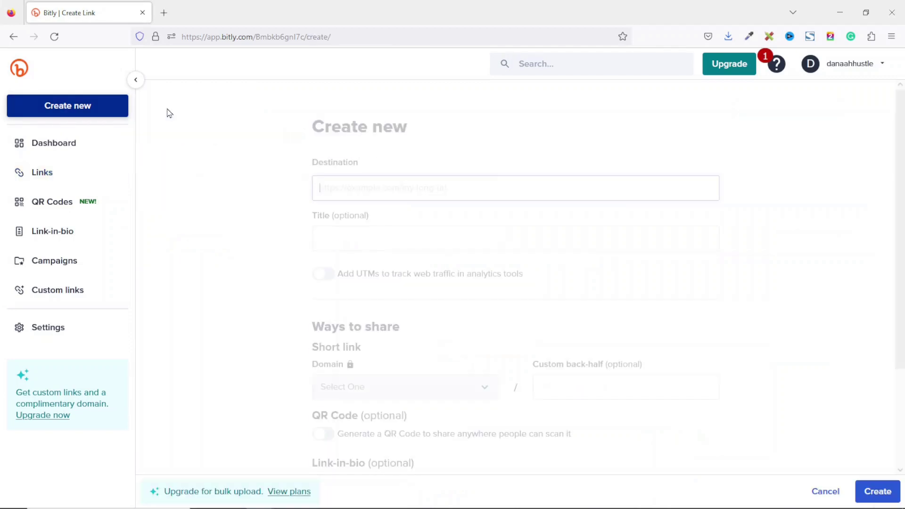
drag(313, 215, 476, 220)
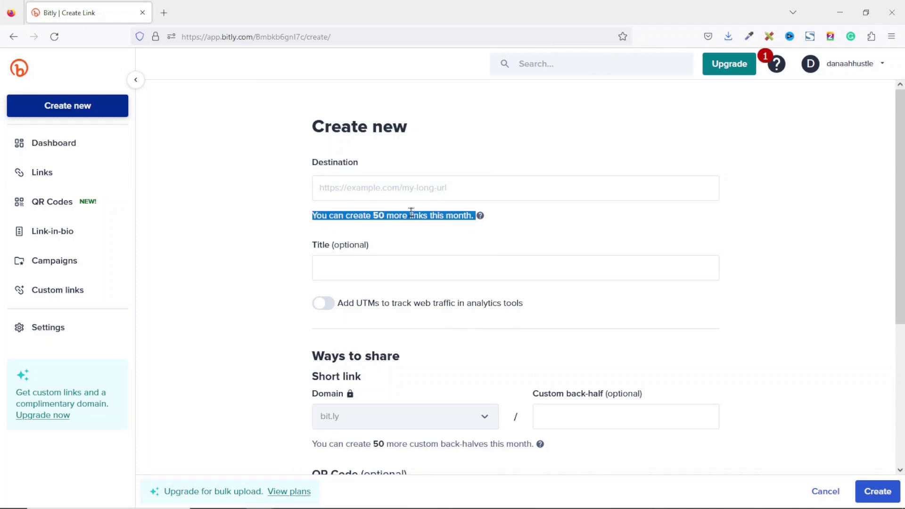
Step: Copy the Asura Hosting referral link and paste it into the Destination field
click(374, 191)
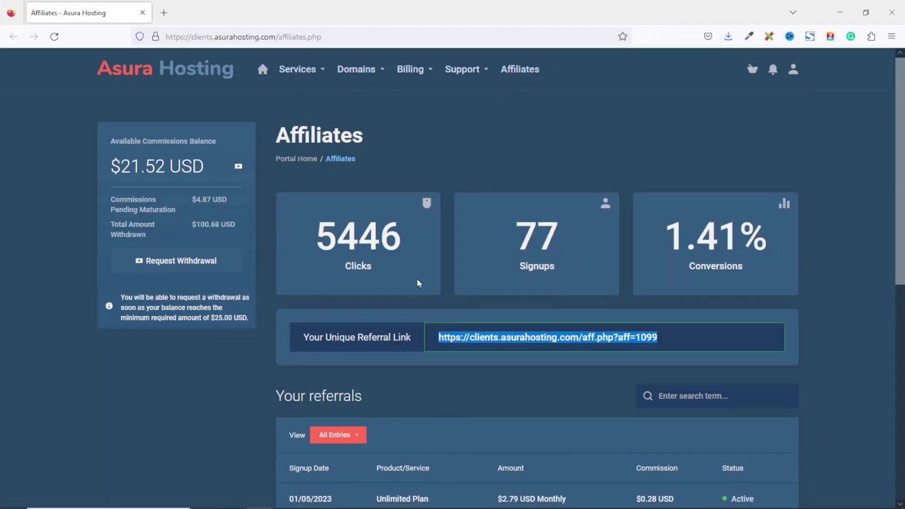
right_click(545, 346)
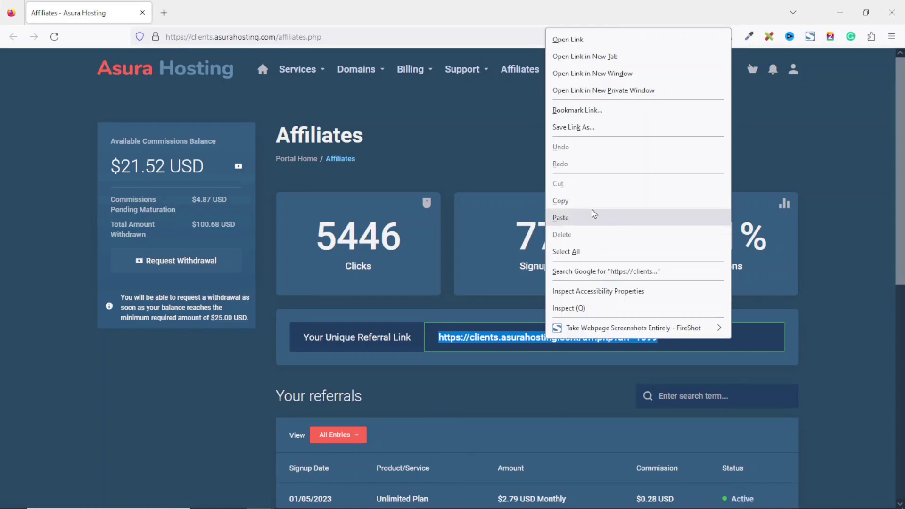
click(583, 206)
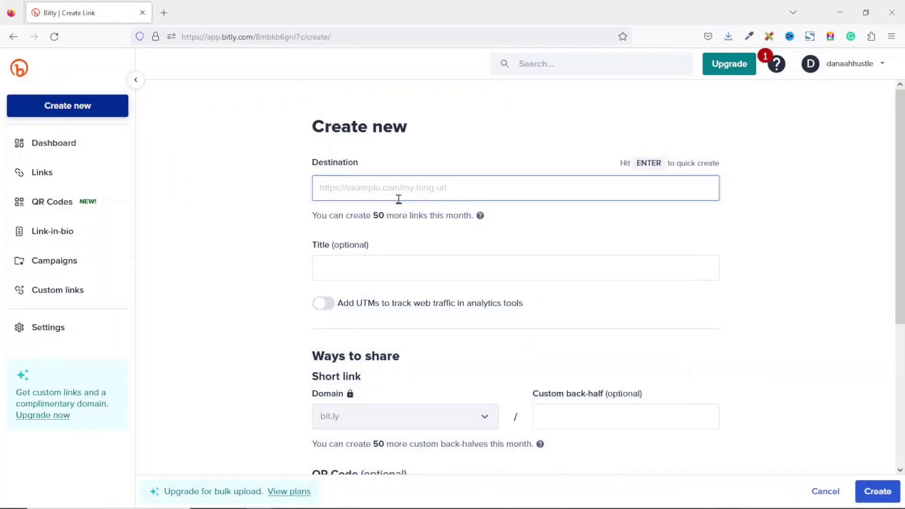
right_click(403, 197)
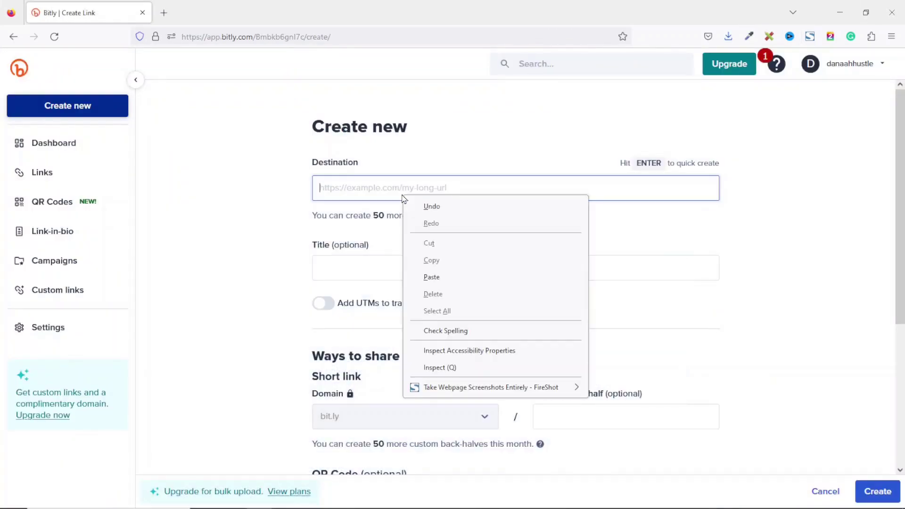
click(449, 277)
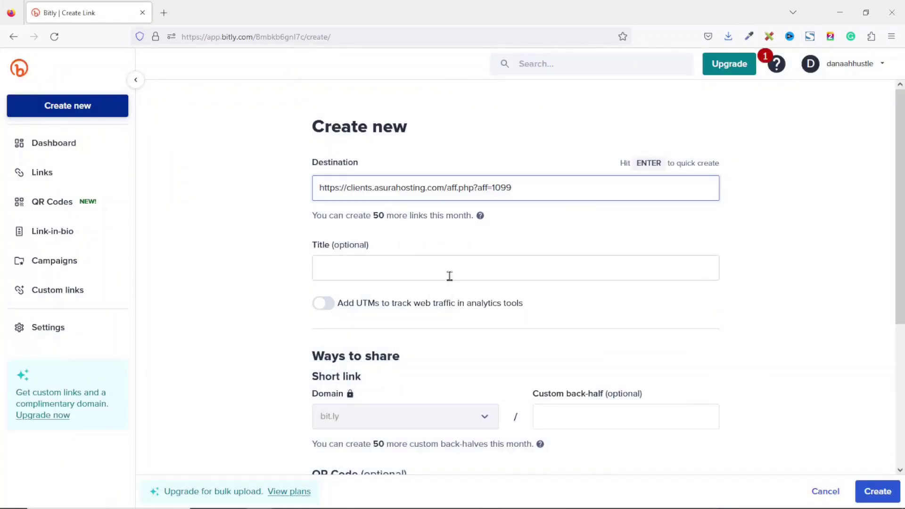
Step: Trim the auto-filled link title down to 'Asura Hosting'
click(370, 268)
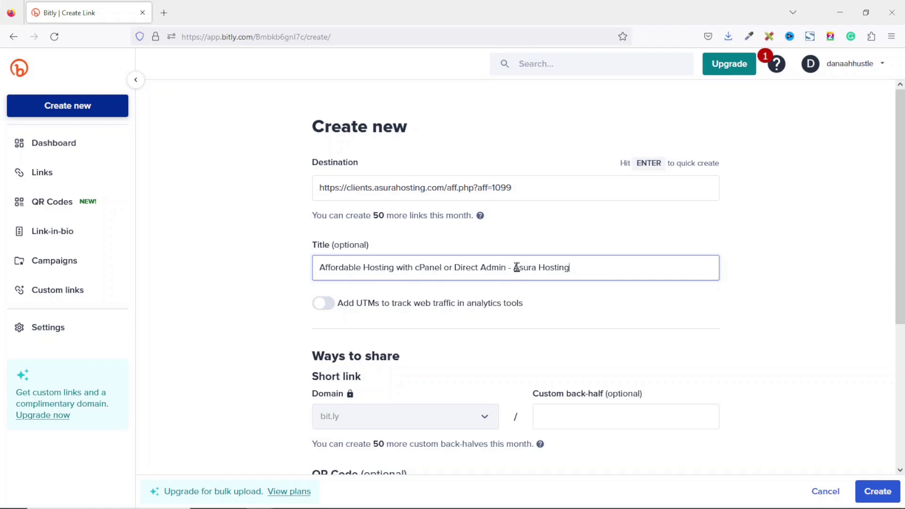
drag(512, 269, 188, 252)
key(BackSpace)
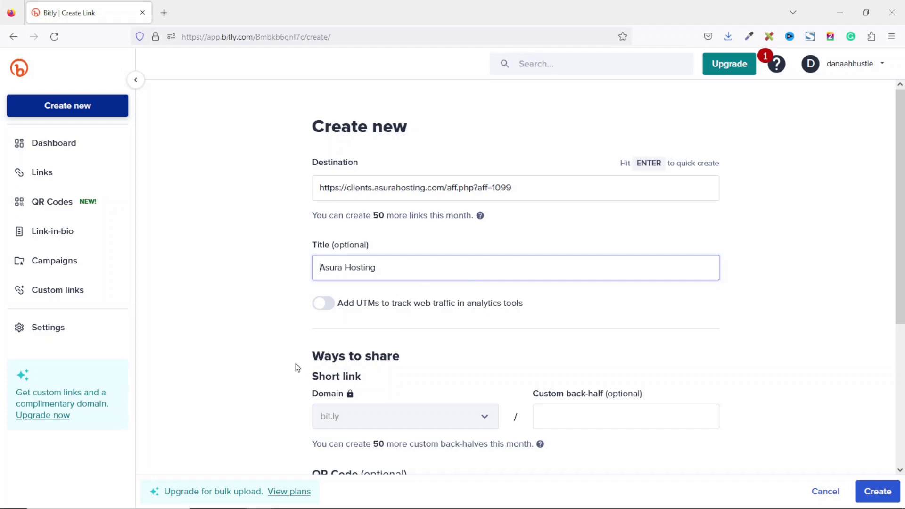
drag(306, 357, 401, 373)
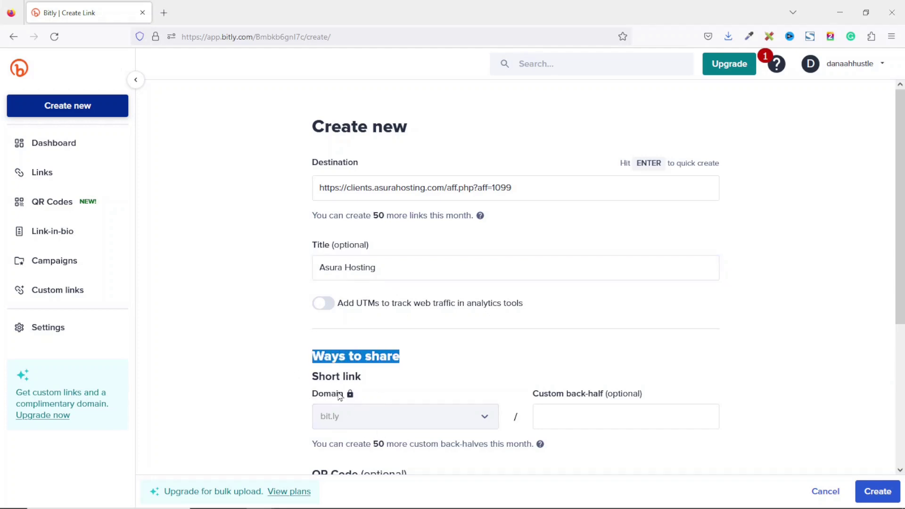
Step: Enter asurahosting as the custom back-half and find it's already taken
mouse_move(362, 404)
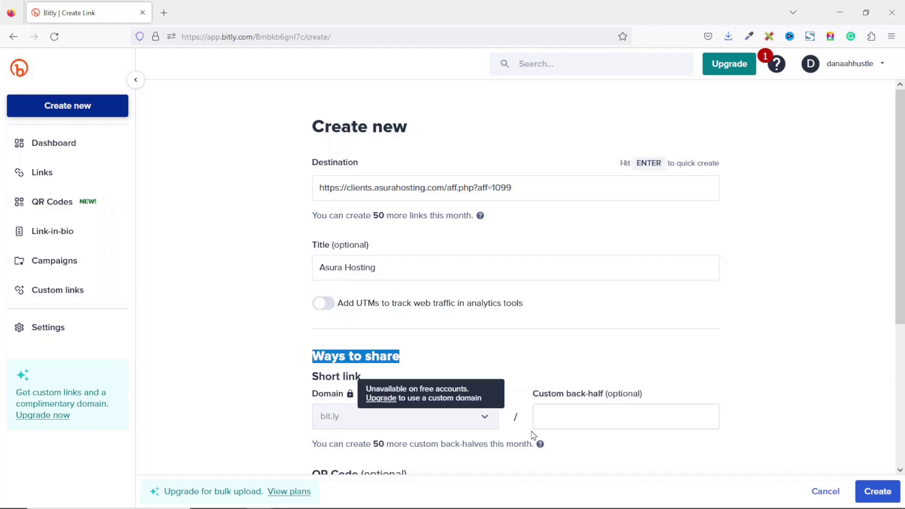
scroll(588, 419, down, 1)
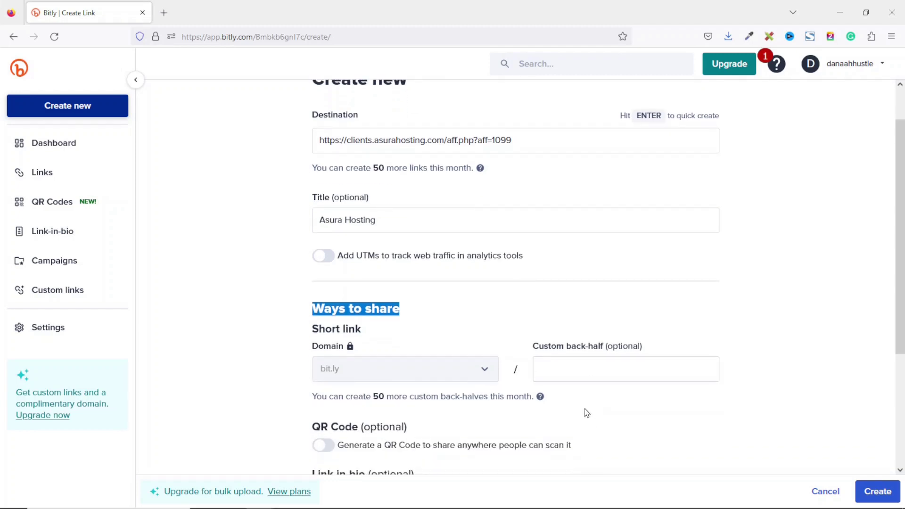
click(589, 364)
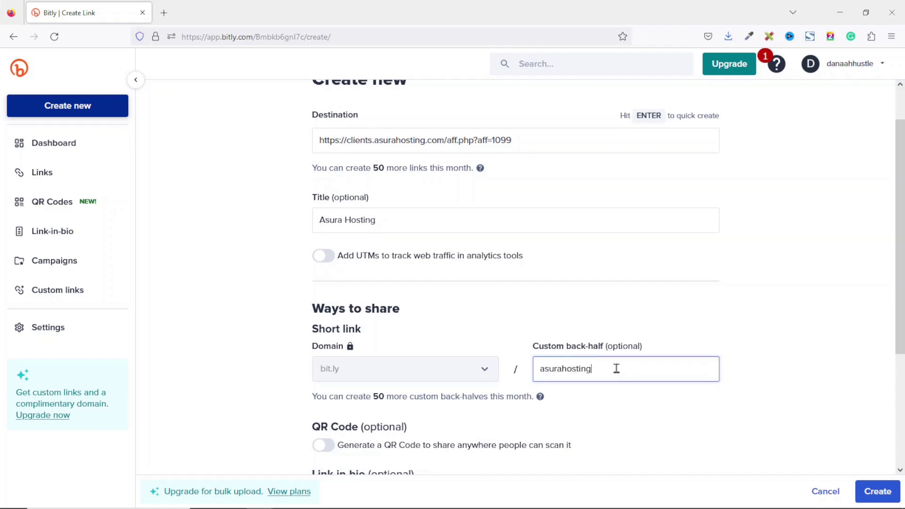
drag(616, 369, 528, 369)
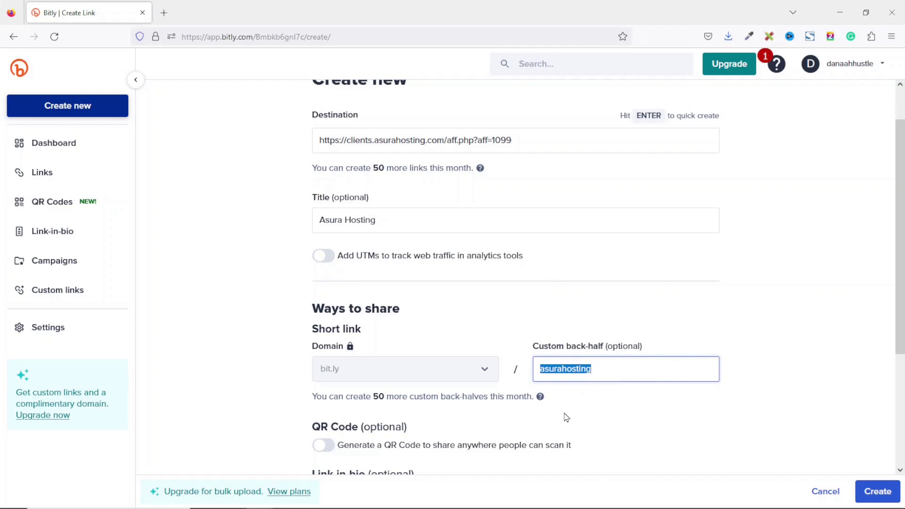
click(600, 409)
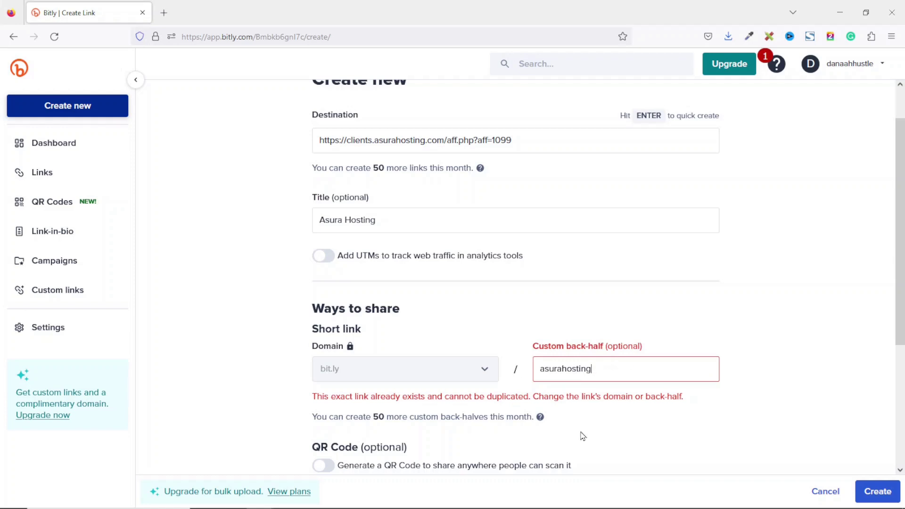
Step: Try the alternative back-halves asurahosting12 and asura-hosting
text(123)
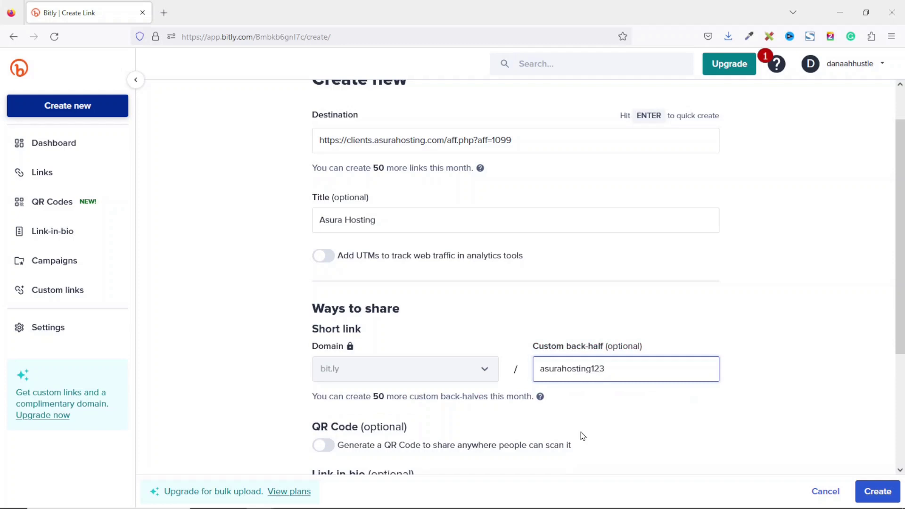
drag(594, 369, 647, 363)
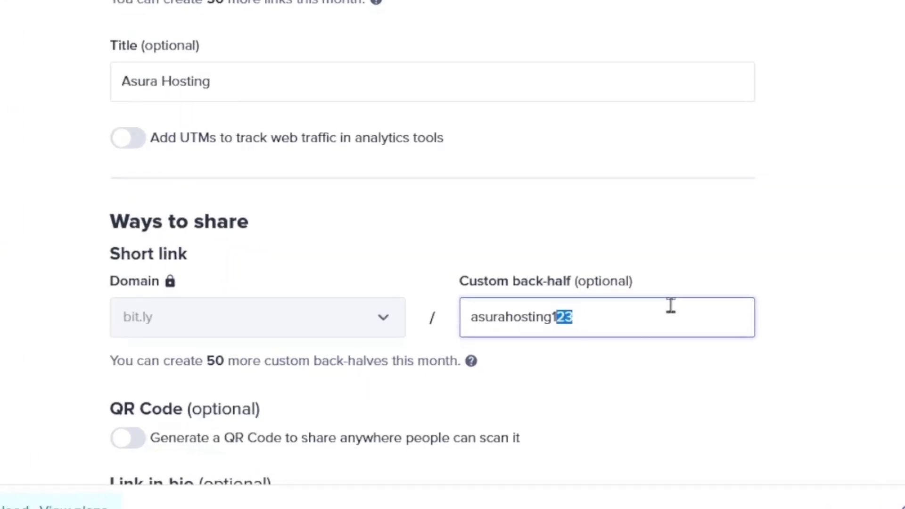
key(BackSpace)
key(BackSpace)
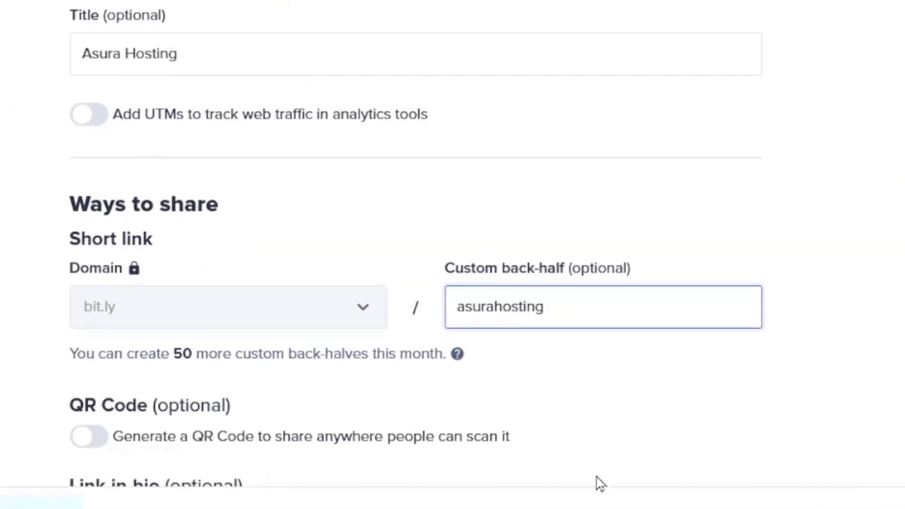
key(Left)
key(Left)
key(Left)
key(Left)
key(Left)
key(Left)
key(Left)
text(-)
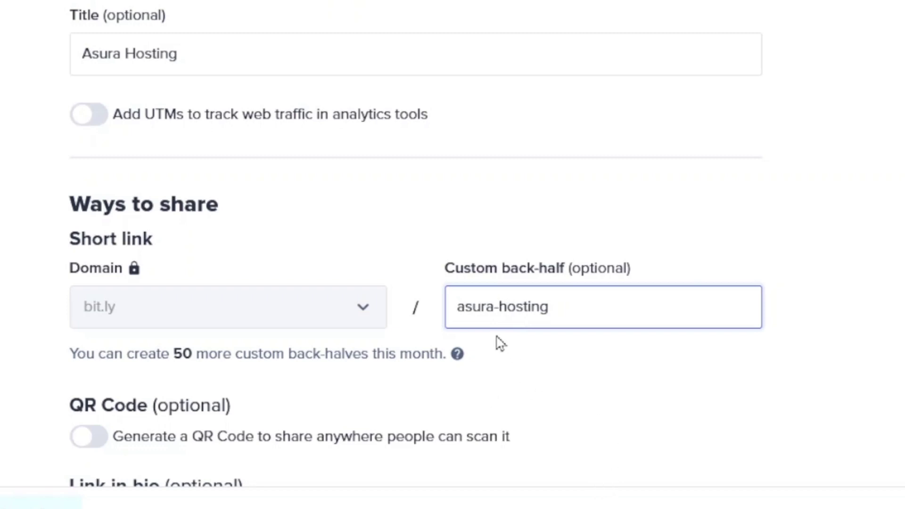
click(589, 417)
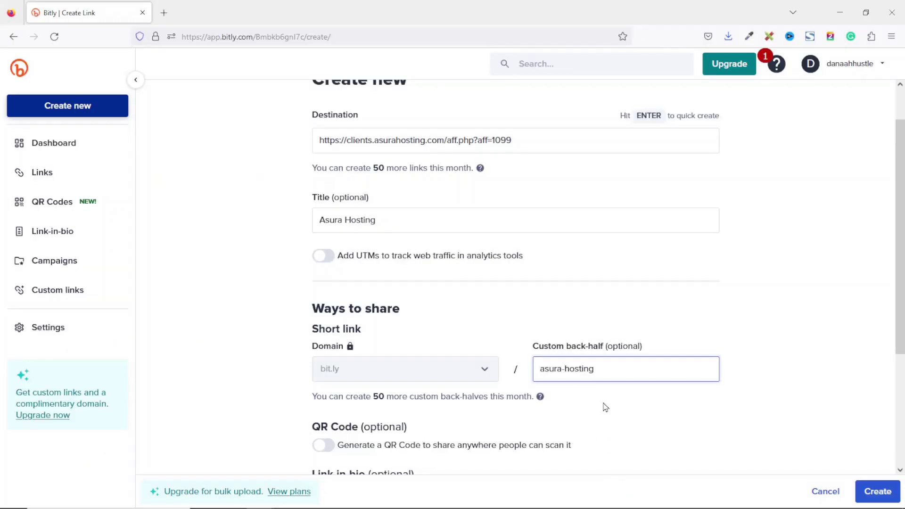
click(605, 407)
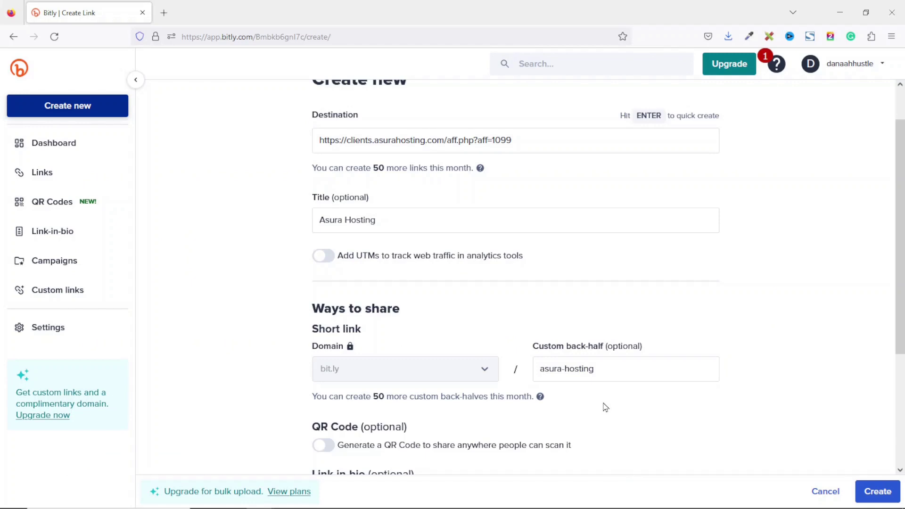
Step: Change the back-half to asurahosting123 and create the link
scroll(605, 408, up, 1)
click(566, 386)
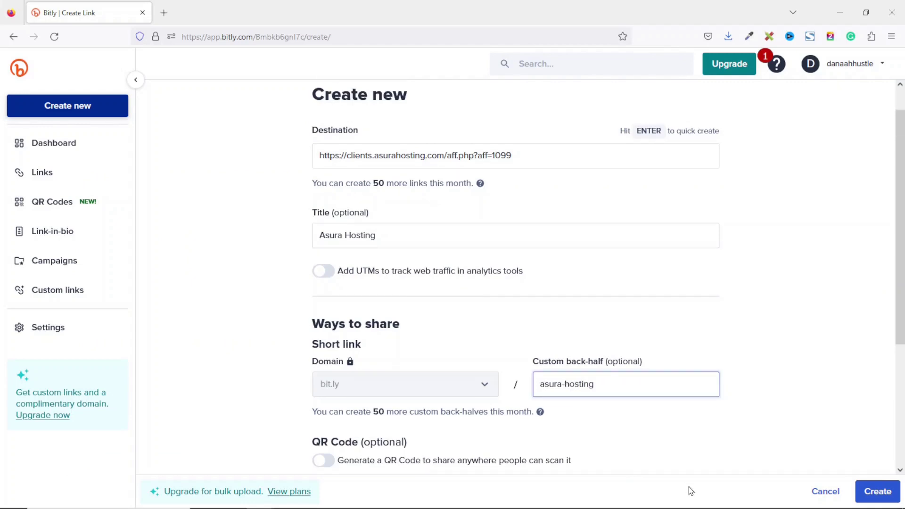
key(BackSpace)
text(123)
click(871, 495)
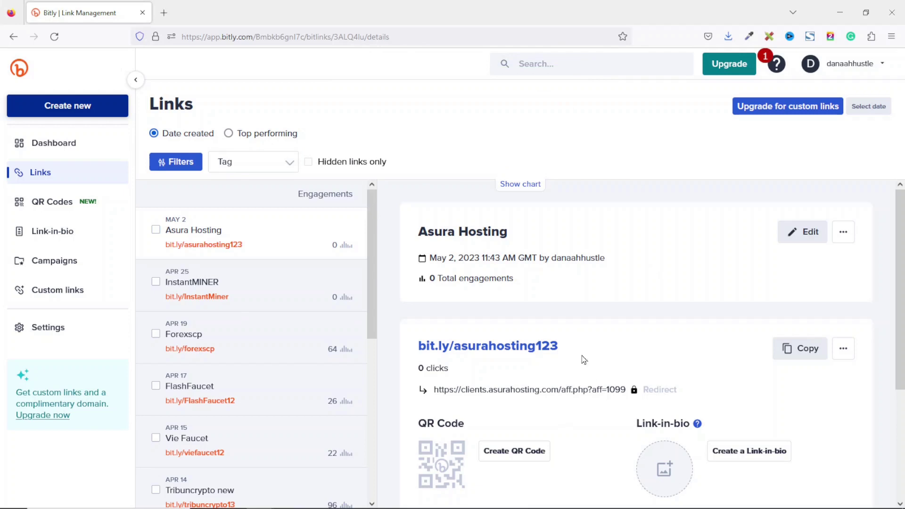
Step: Copy bit.ly/asurahosting123 from the Asura Hosting link details page
click(797, 356)
click(798, 356)
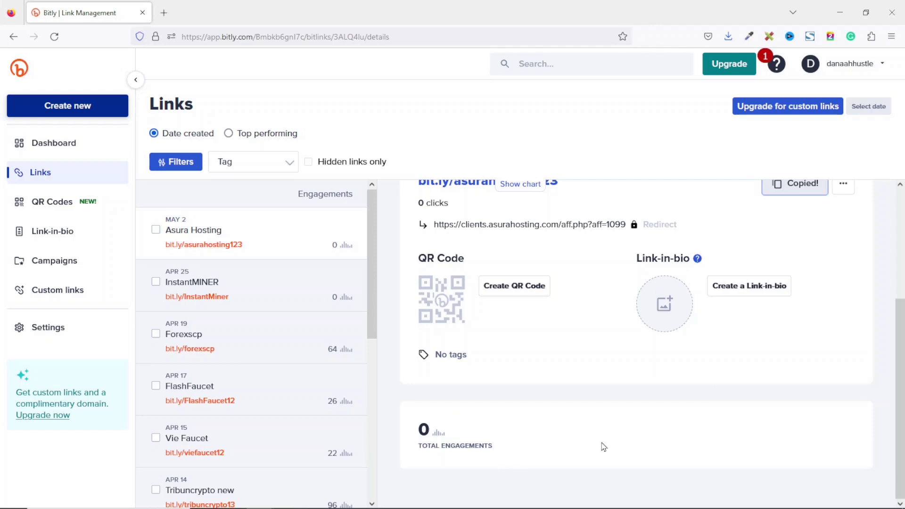
Step: Test bit.ly/asurahosting123 in a new tab, confirm it reaches Asura Hosting, then return to Bitly
click(163, 12)
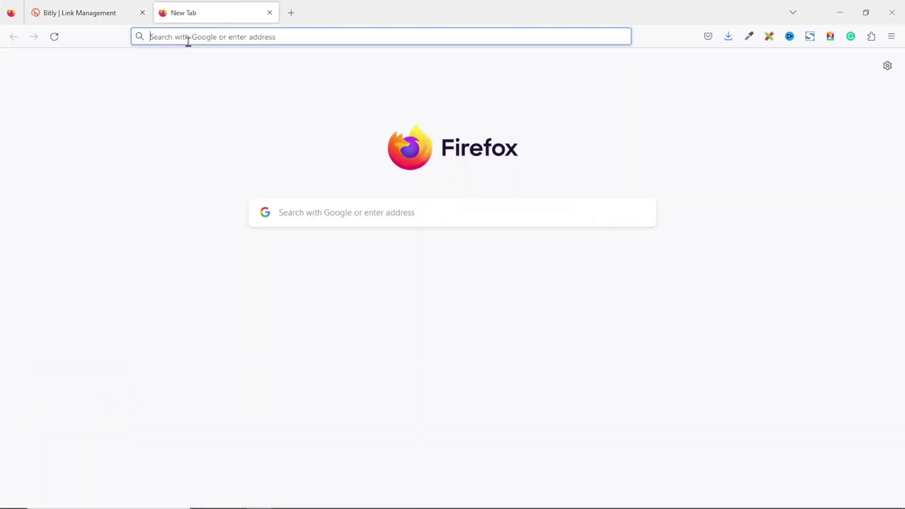
right_click(193, 38)
click(218, 138)
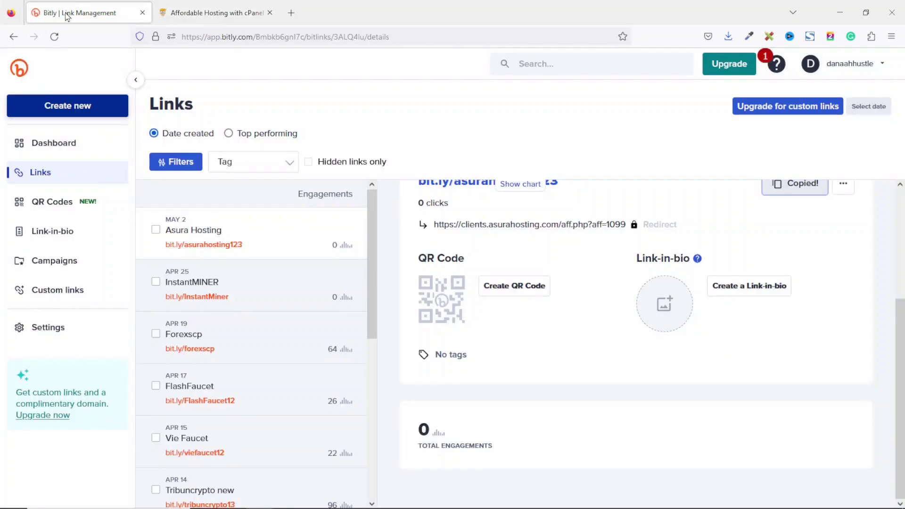
click(72, 13)
Step: Reload bit.ly/asurahosting123 to show 1 engagement, then review its engagement chart and 100% direct referrers
click(56, 39)
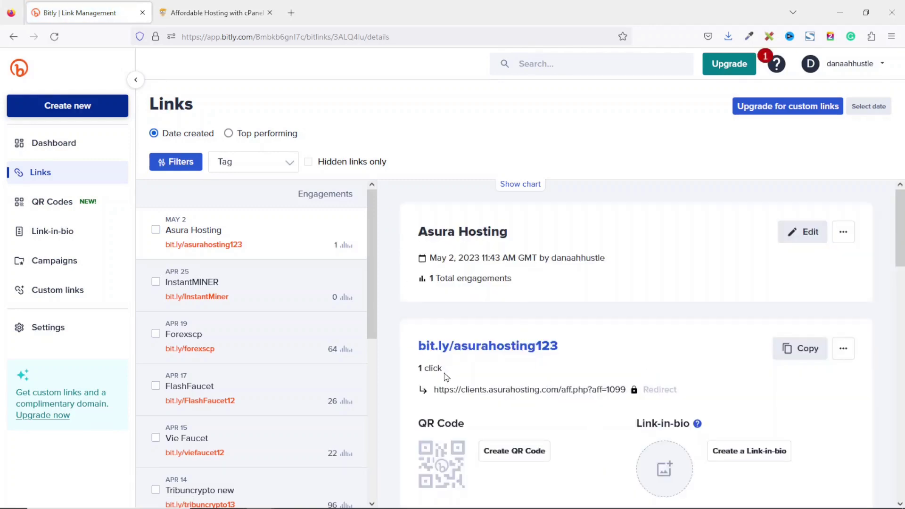
scroll(445, 377, down, 5)
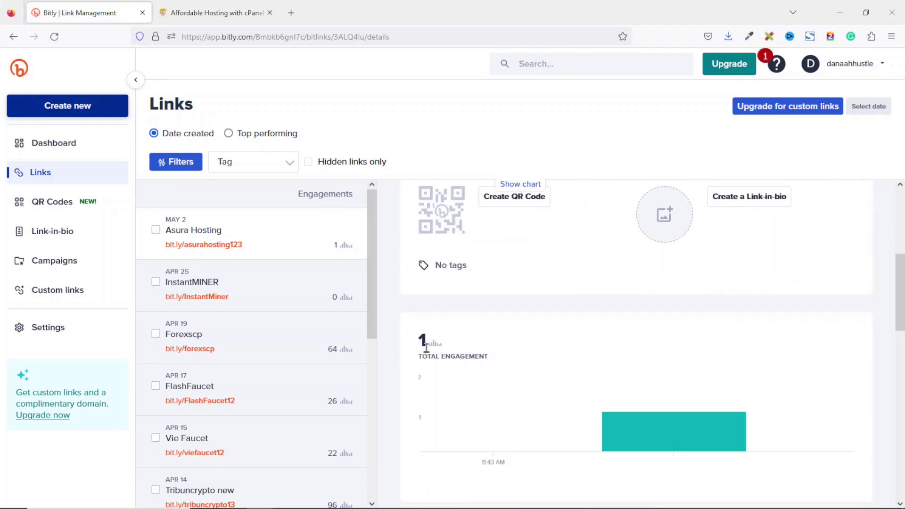
mouse_move(714, 426)
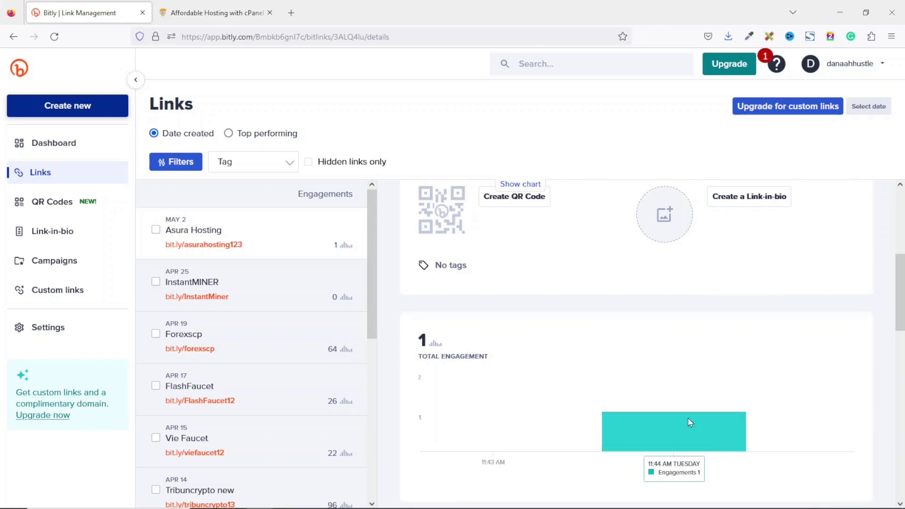
scroll(691, 431, down, 6)
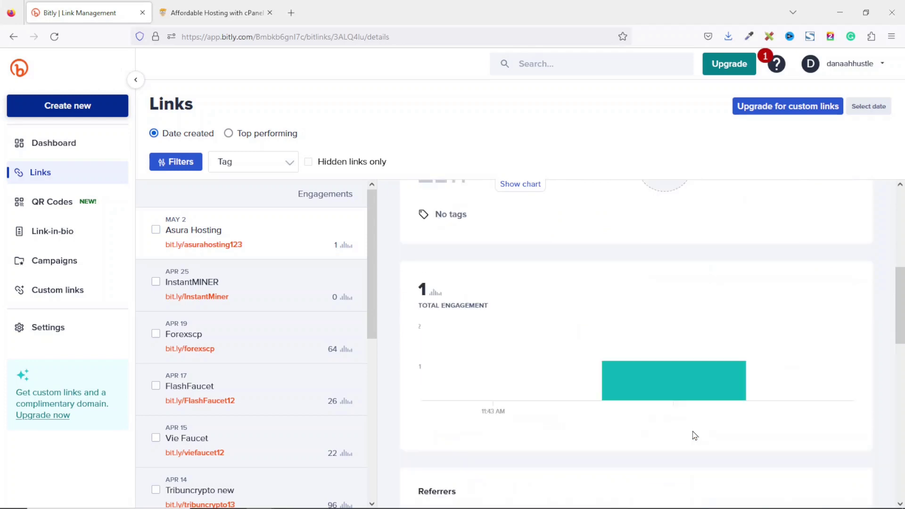
mouse_move(853, 289)
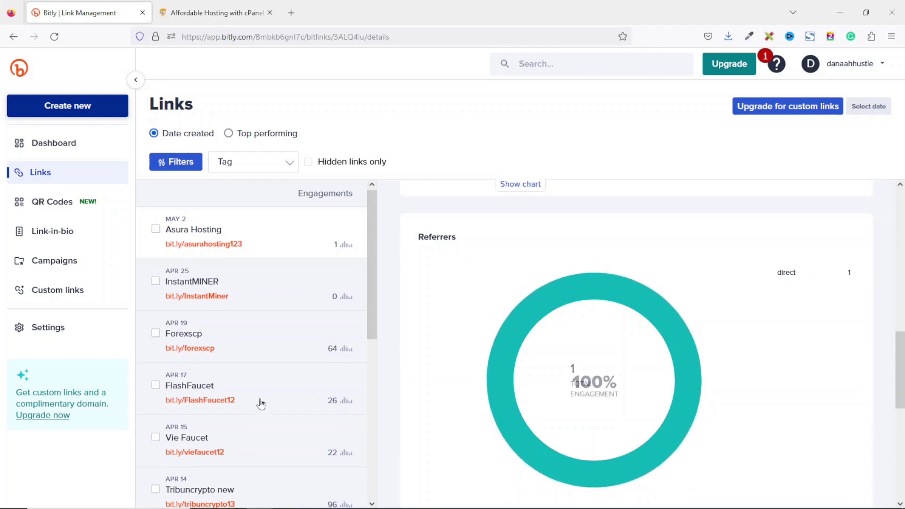
scroll(254, 405, down, 2)
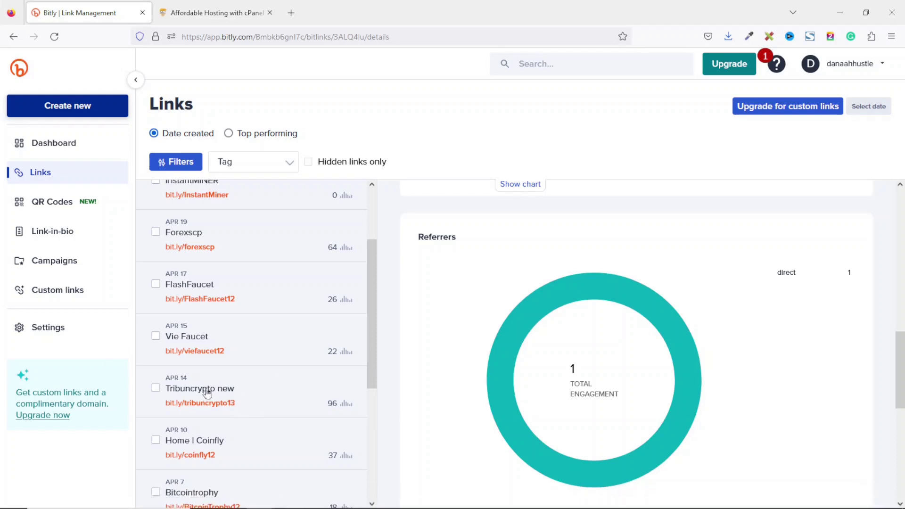
Step: Open the Tribuncrypto new link and review its 96 engagements, with referrers YouTube 89 and direct 7
click(273, 399)
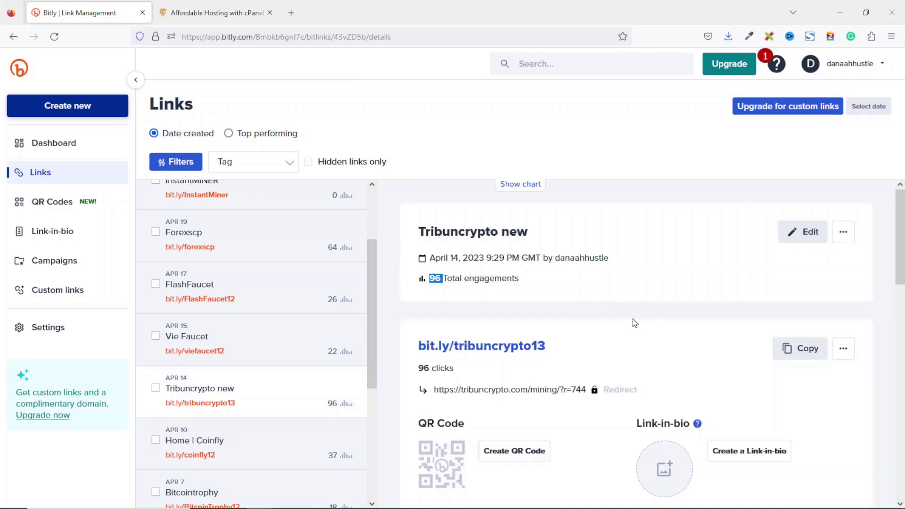
scroll(652, 338, down, 5)
scroll(654, 337, down, 2)
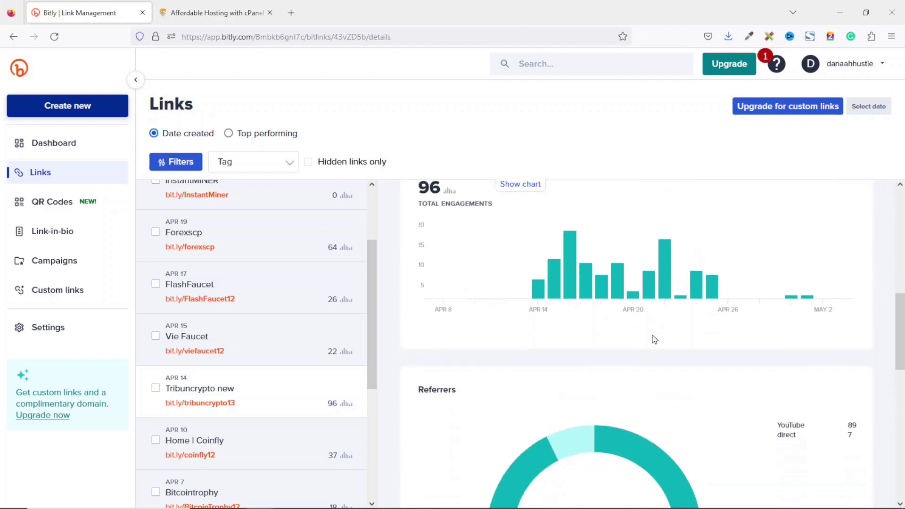
mouse_move(582, 293)
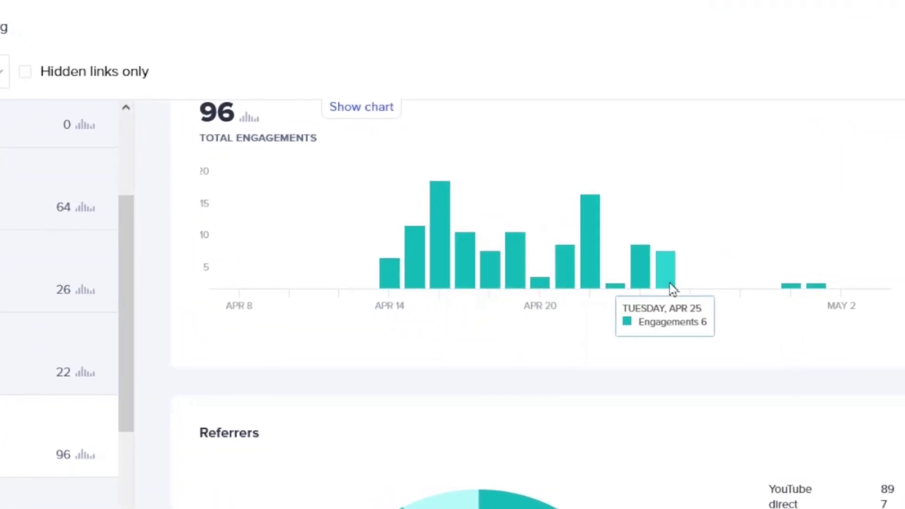
mouse_move(391, 275)
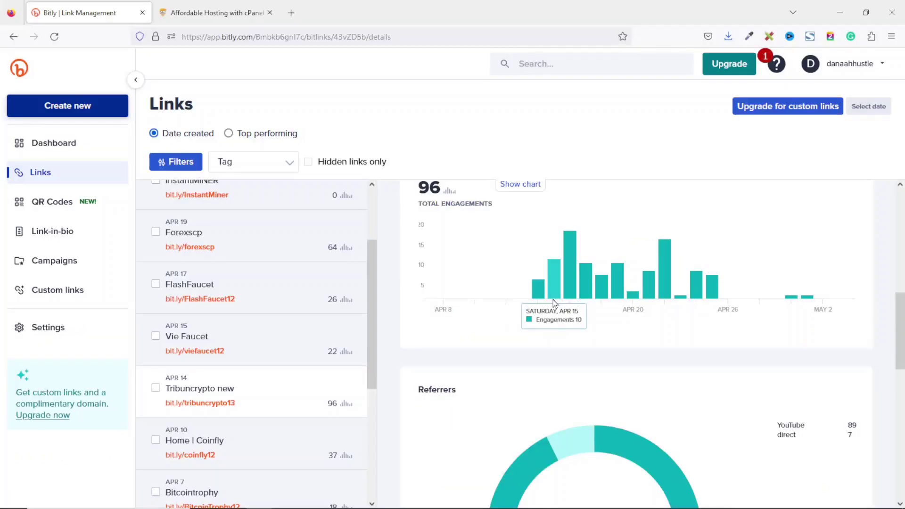
scroll(542, 283, down, 3)
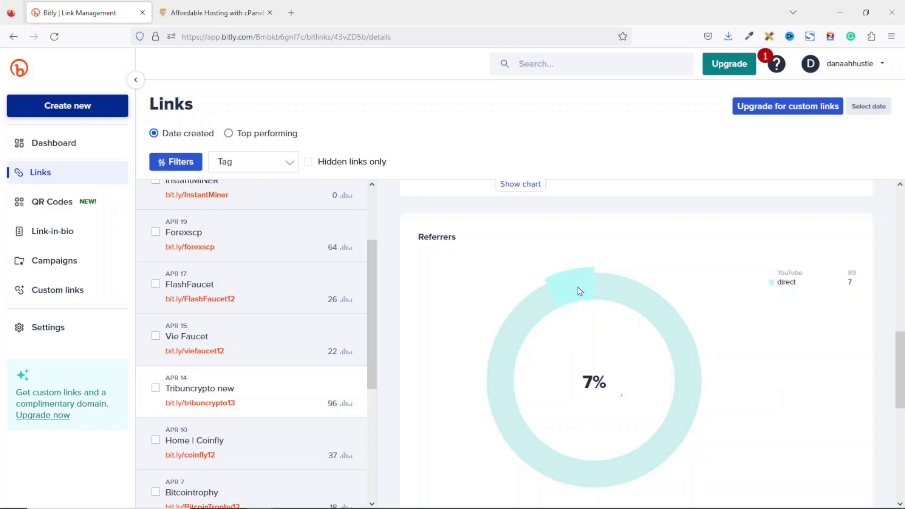
Step: Scroll to the Locations chart: India 15, Nigeria 11, United States 10, plus 31 more
scroll(757, 384, down, 6)
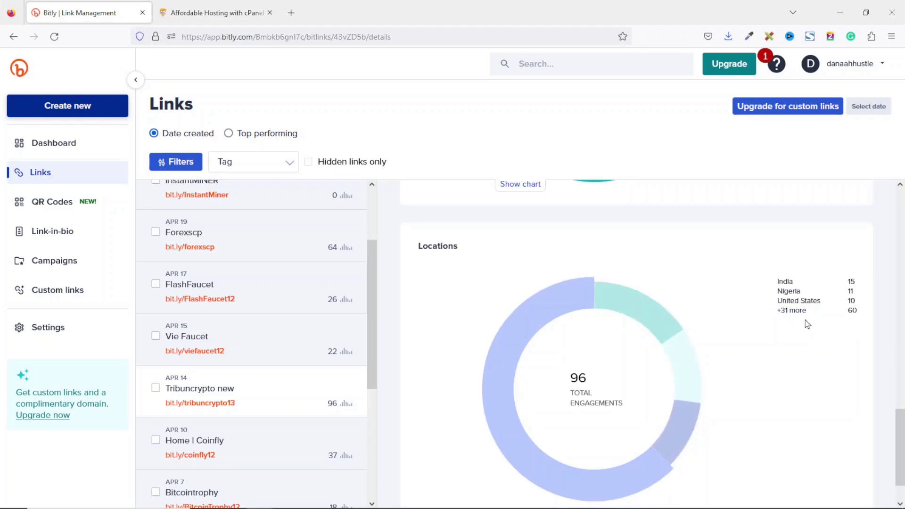
scroll(796, 349, down, 1)
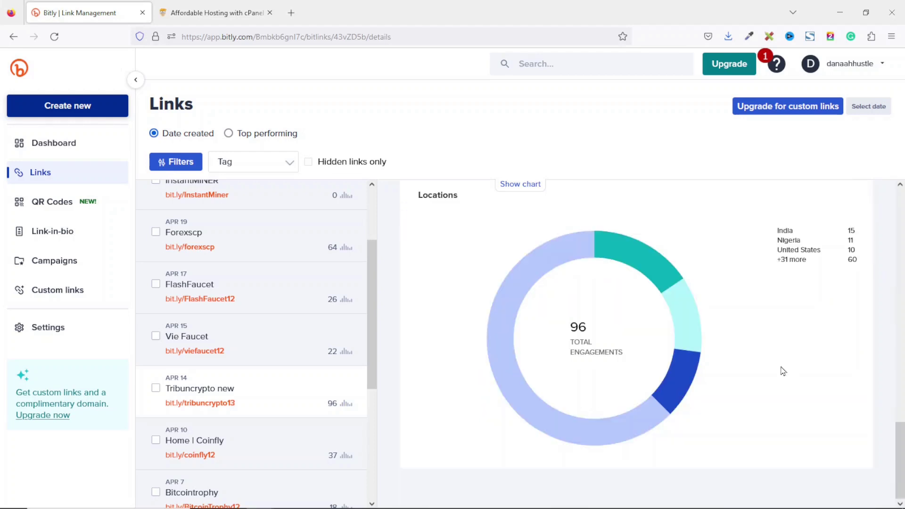